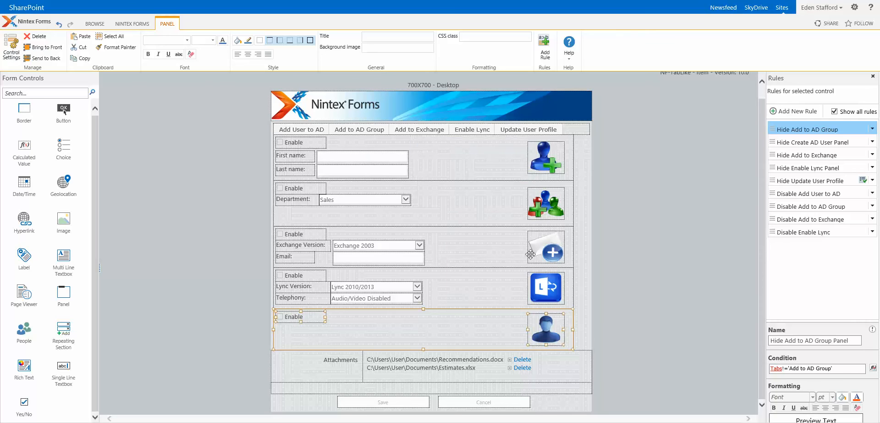
- Review the choices and default value in the settings of the tab strip's Choice control, and cancel without saving
click(401, 132)
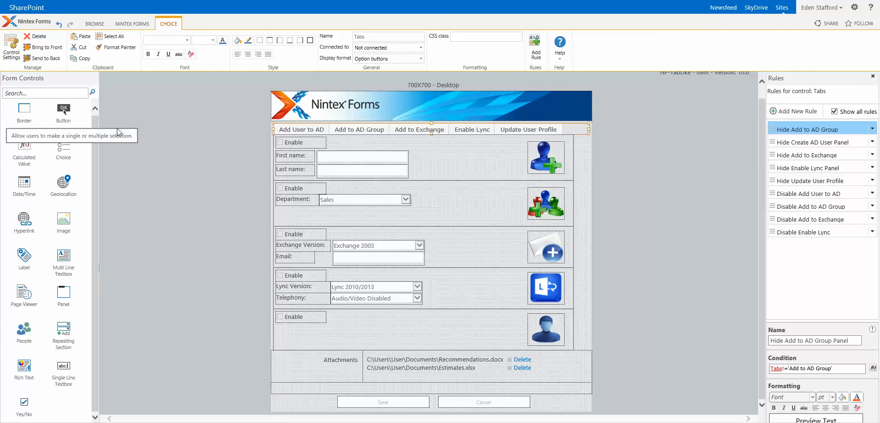
double_click(358, 130)
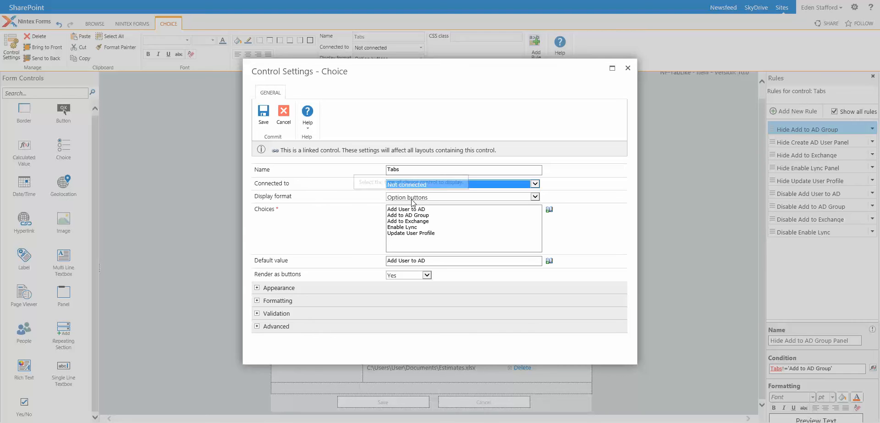
drag(434, 234, 379, 206)
click(470, 235)
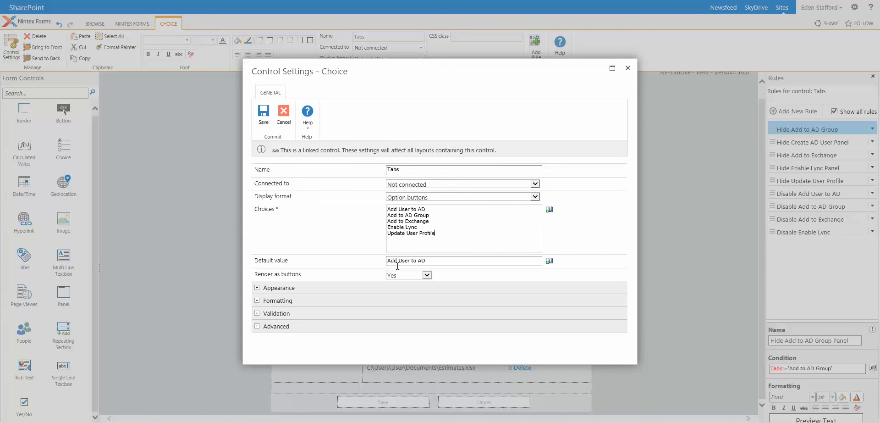
triple_click(437, 261)
click(284, 118)
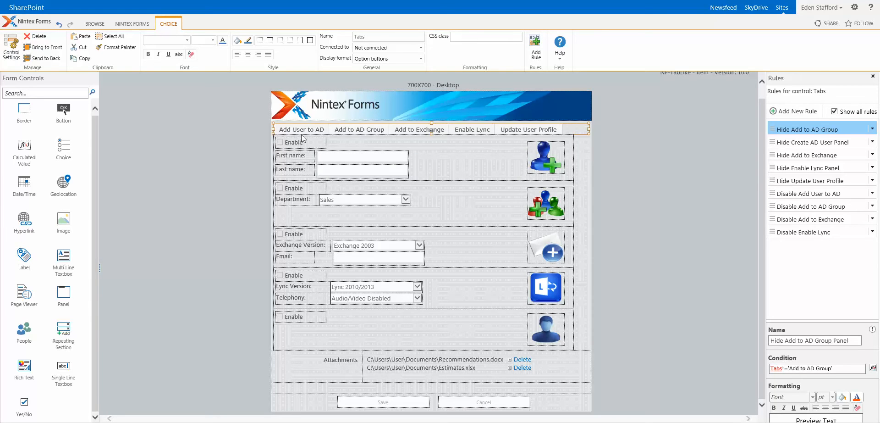
mouse_move(301, 132)
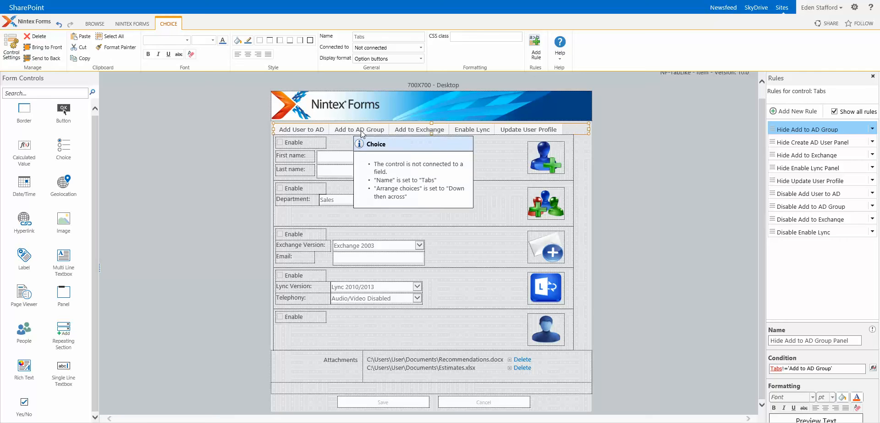
mouse_move(453, 132)
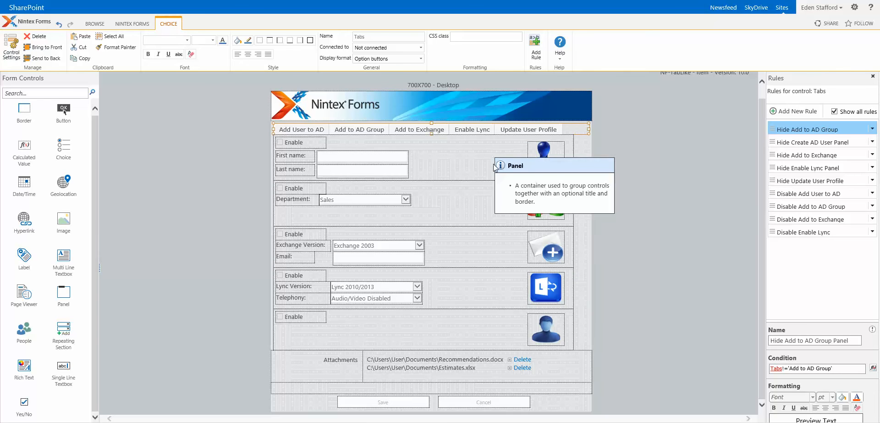
- Select the form's panels one after another to examine the controls grouped under each tab
click(476, 160)
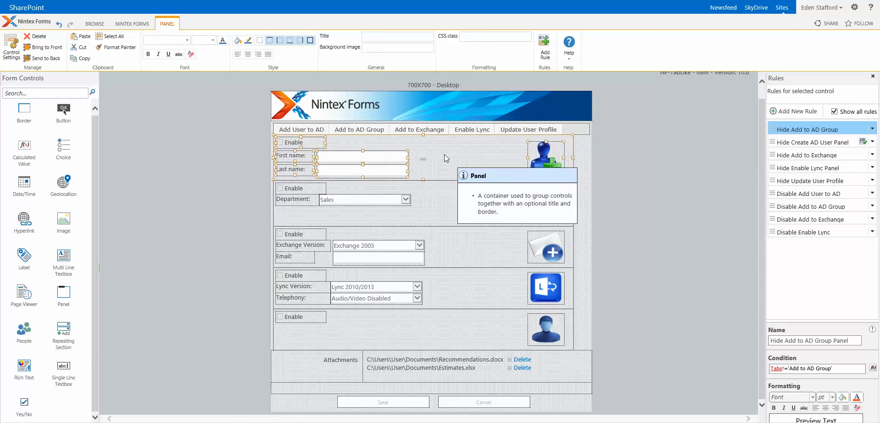
click(460, 199)
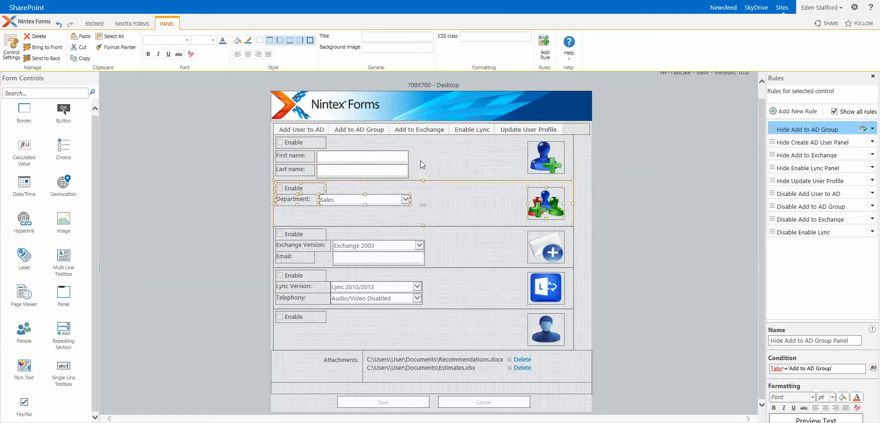
click(457, 168)
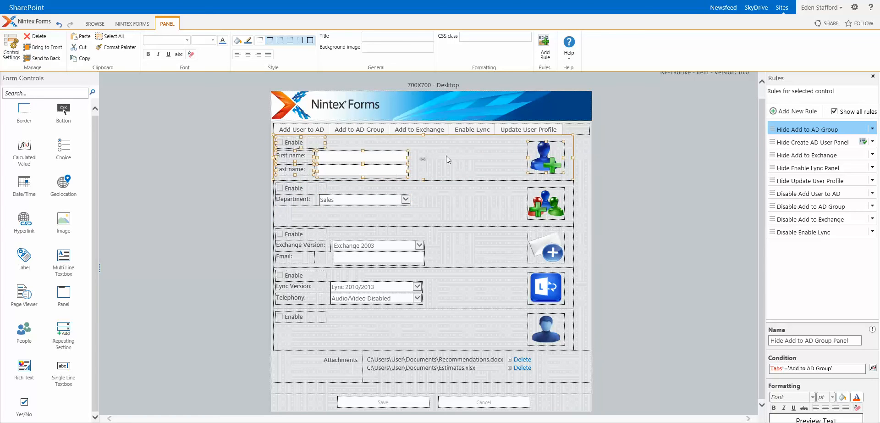
click(457, 205)
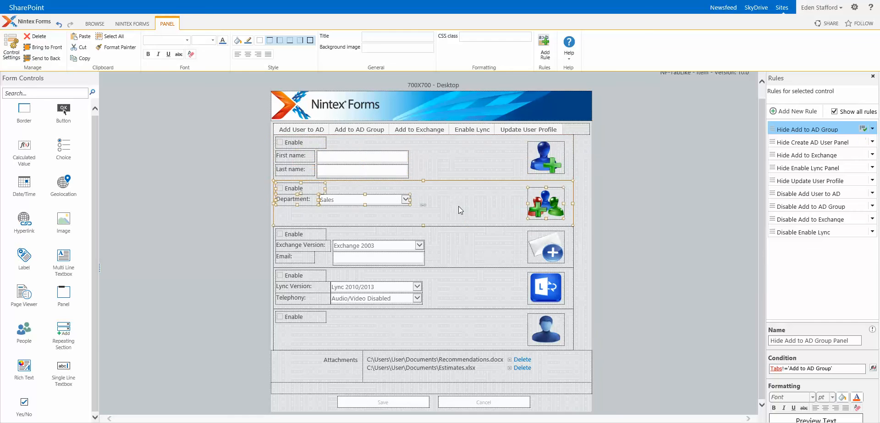
click(474, 242)
click(460, 297)
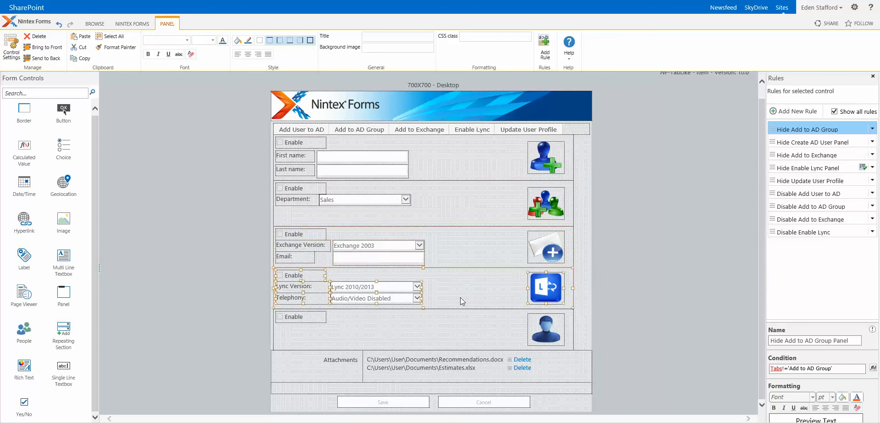
click(458, 319)
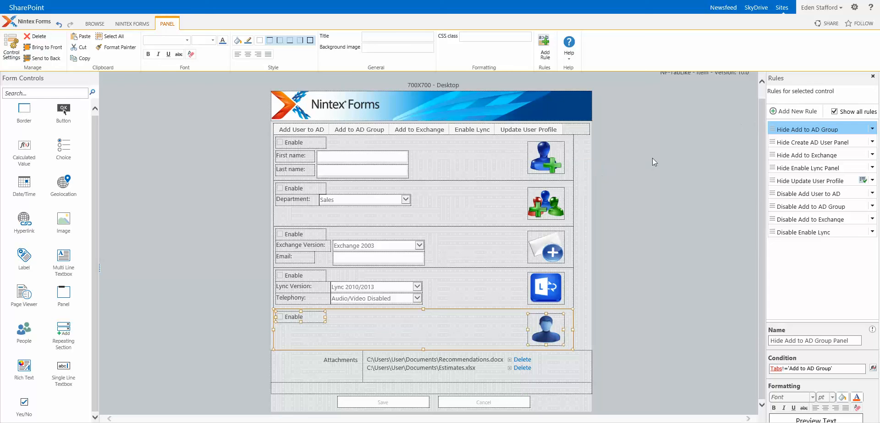
click(459, 153)
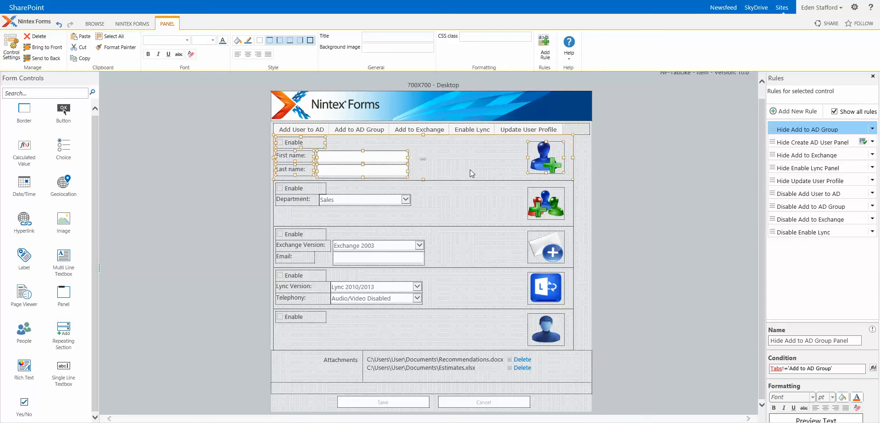
- Check the Choice control's name in its settings and close them without saving
double_click(416, 131)
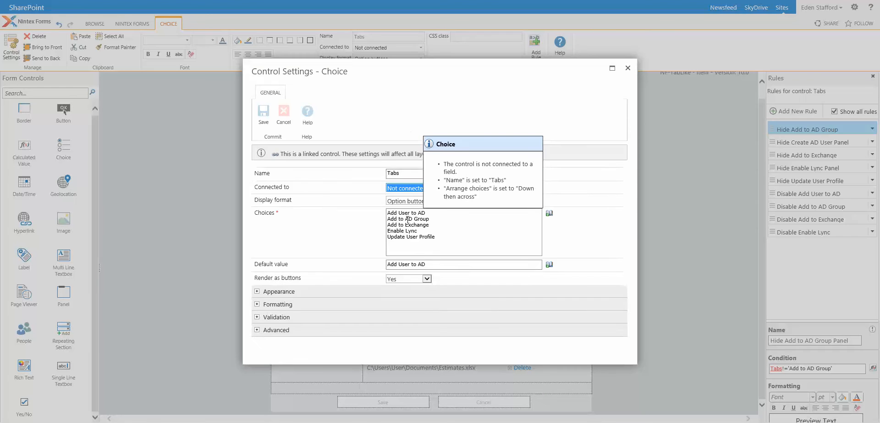
double_click(405, 168)
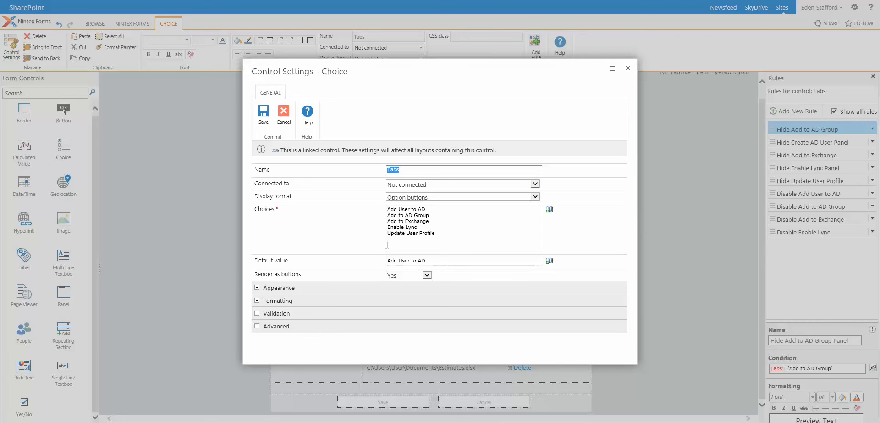
click(628, 68)
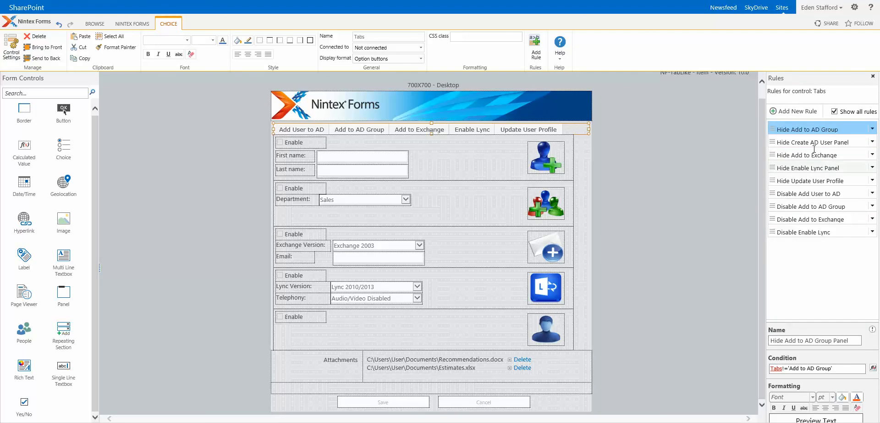
- Move the Hide Create AD User Panel rule above Hide Add to AD Group and review its condition in the Formula Builder
drag(806, 127, 807, 142)
click(802, 130)
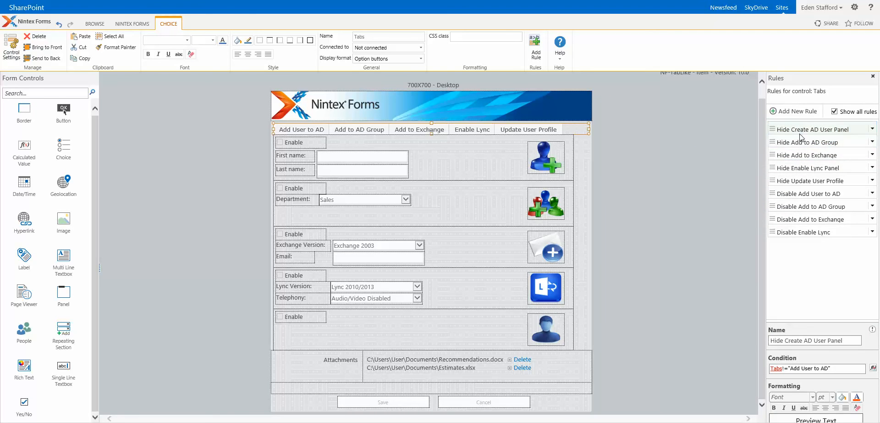
mouse_move(830, 130)
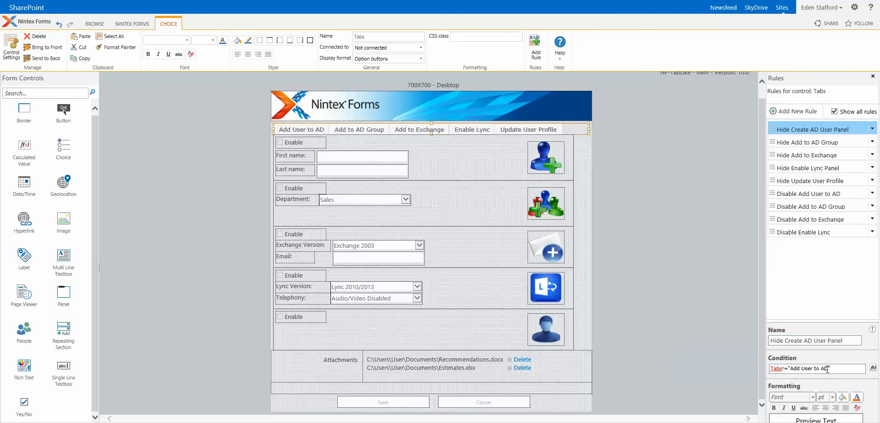
click(874, 368)
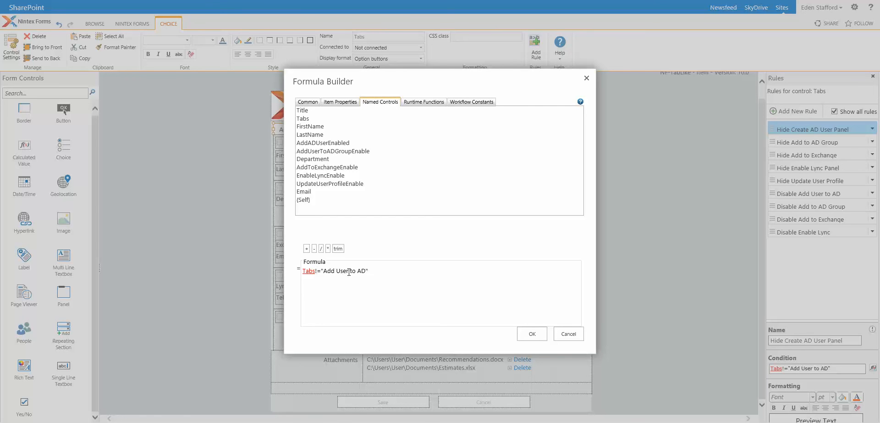
click(568, 333)
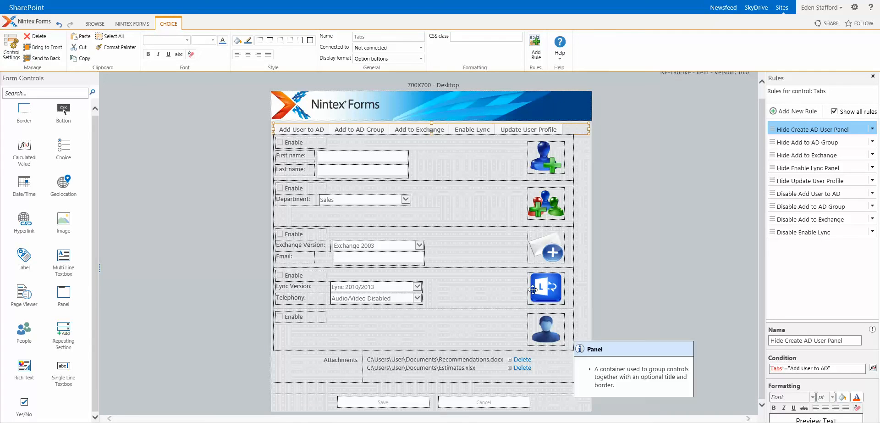
- Select the tab strip and individual panels in turn to check which hide rule applies to each
click(475, 161)
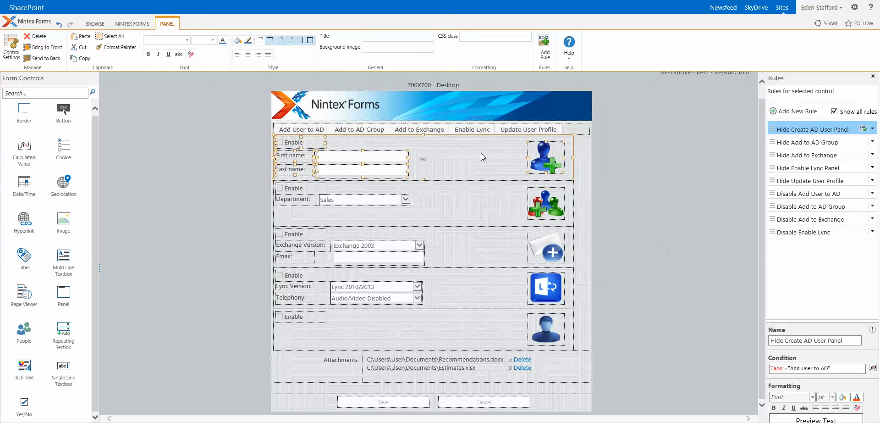
click(423, 129)
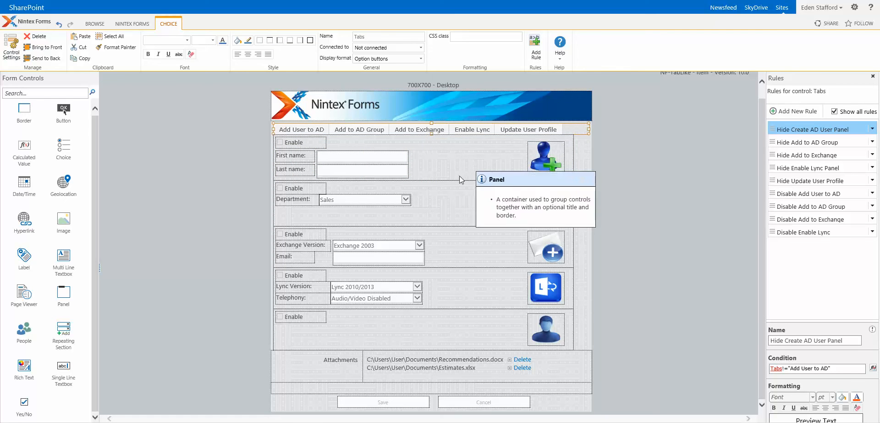
click(451, 160)
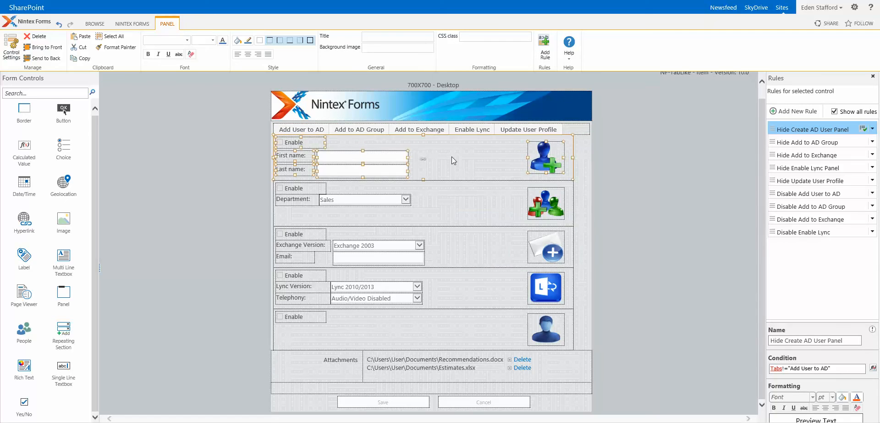
click(443, 198)
click(450, 294)
click(456, 325)
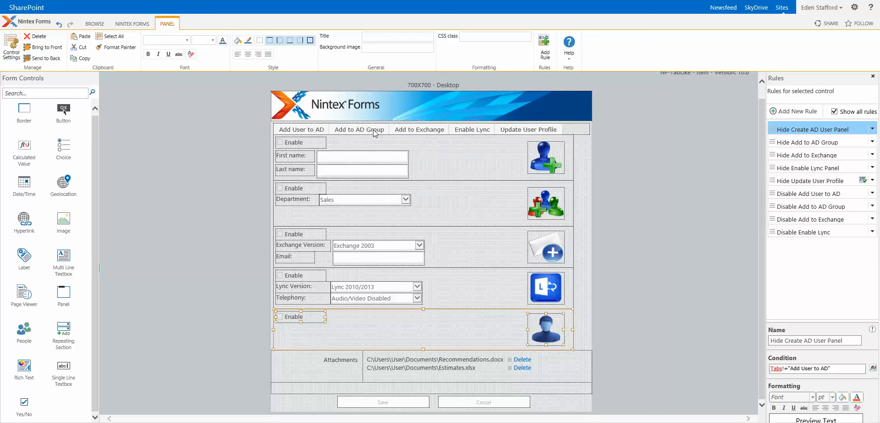
- Select the four panels other than Add to Exchange together, and select the Add to Exchange panel on its own
click(466, 160)
ctrl+click(478, 198)
ctrl+click(470, 282)
ctrl+click(474, 326)
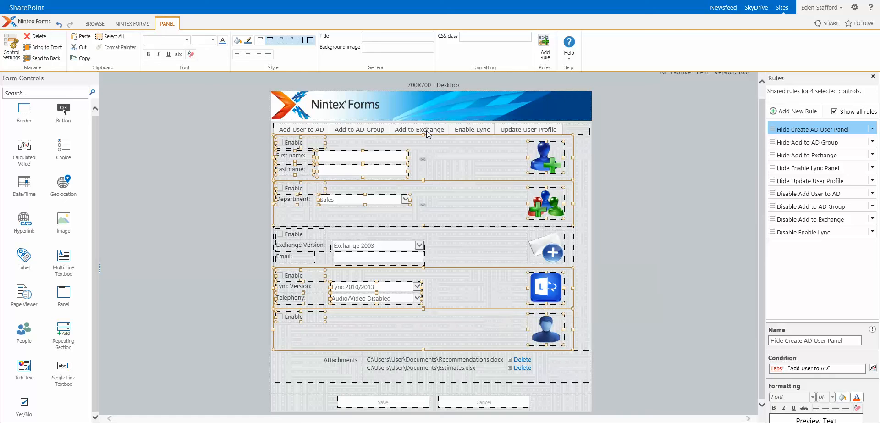
click(449, 251)
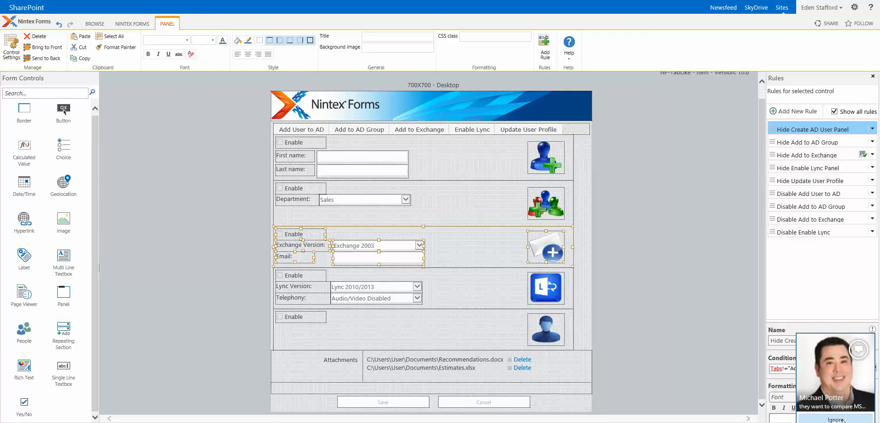
- Dismiss the incoming conversation notification and open a preview of the desktop form
click(830, 418)
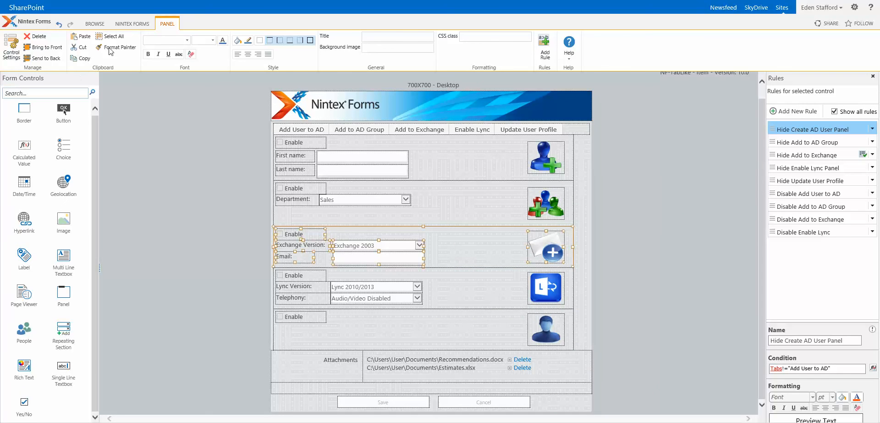
click(132, 23)
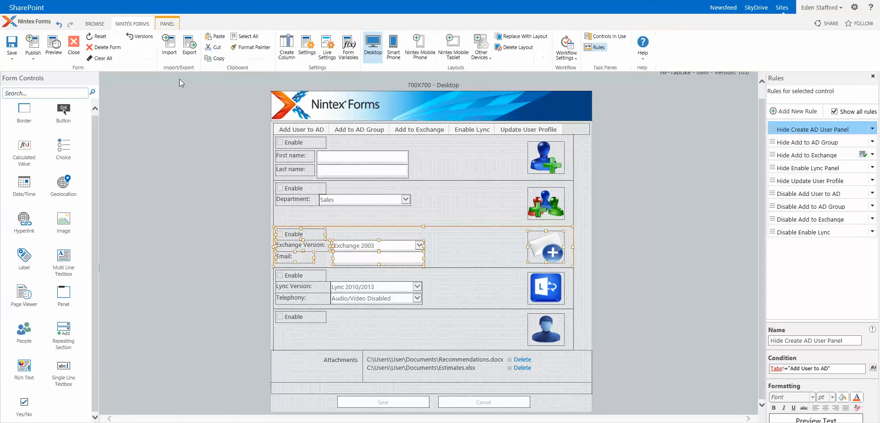
click(56, 46)
click(313, 133)
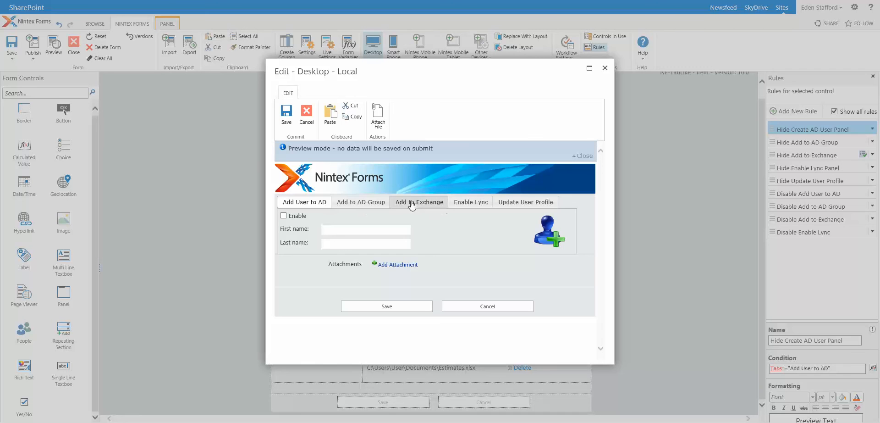
- Switch among the five tabs in the form preview to examine which panel each one displays
click(359, 206)
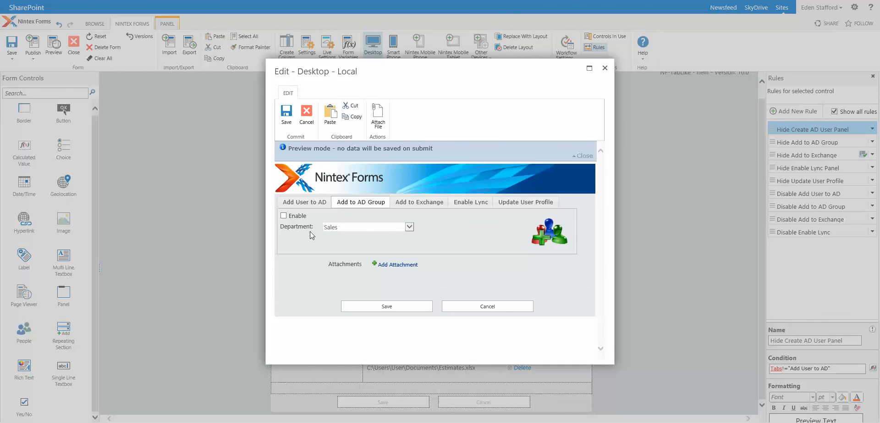
click(426, 202)
click(473, 206)
click(516, 206)
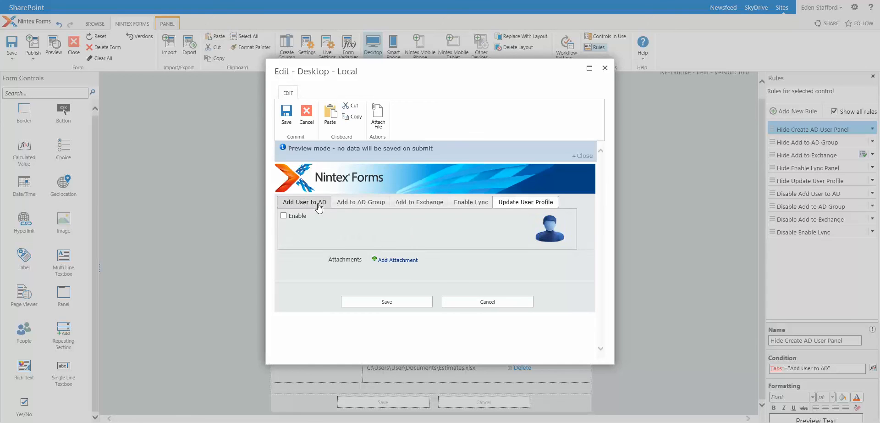
click(320, 206)
click(362, 204)
click(419, 205)
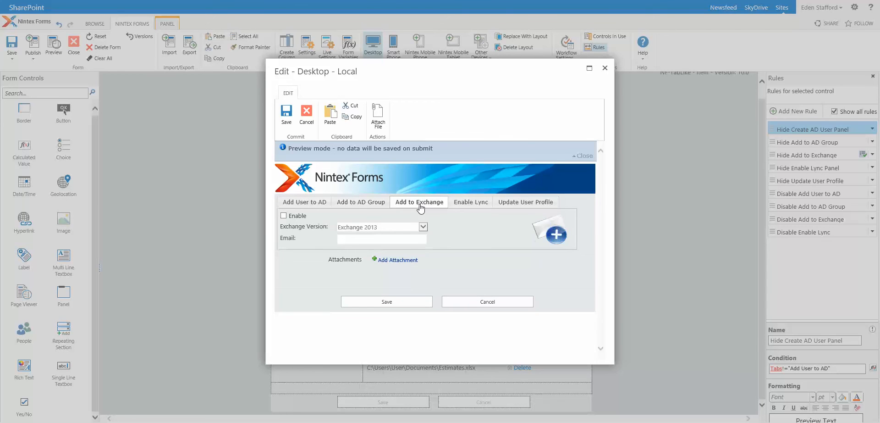
click(459, 206)
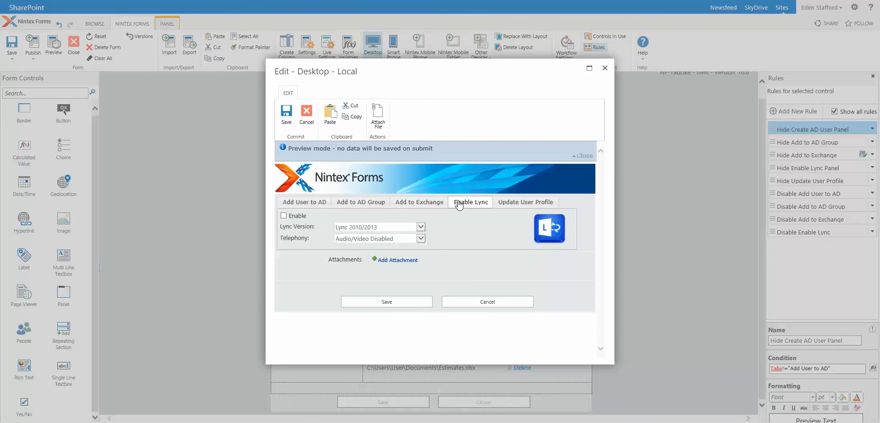
click(305, 206)
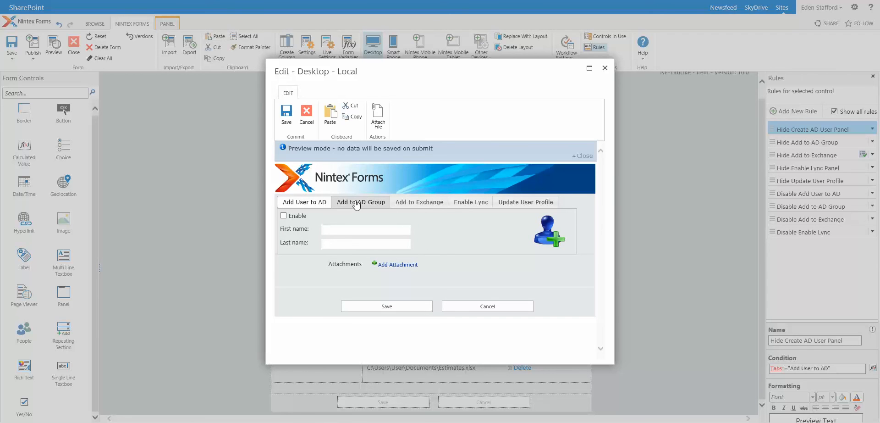